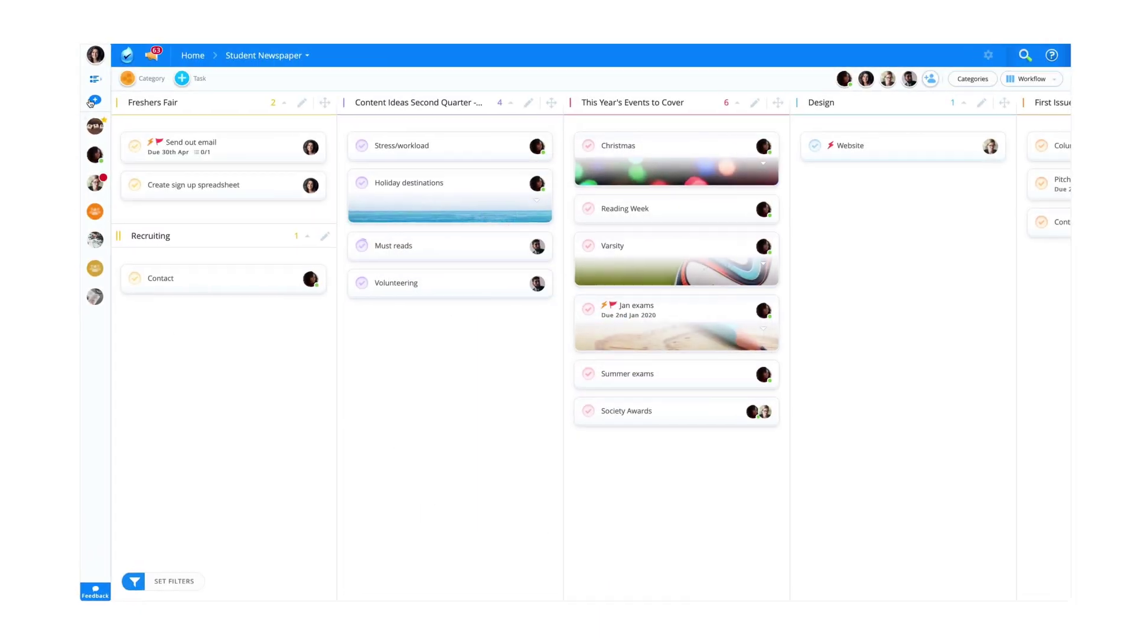
left_click(92, 100)
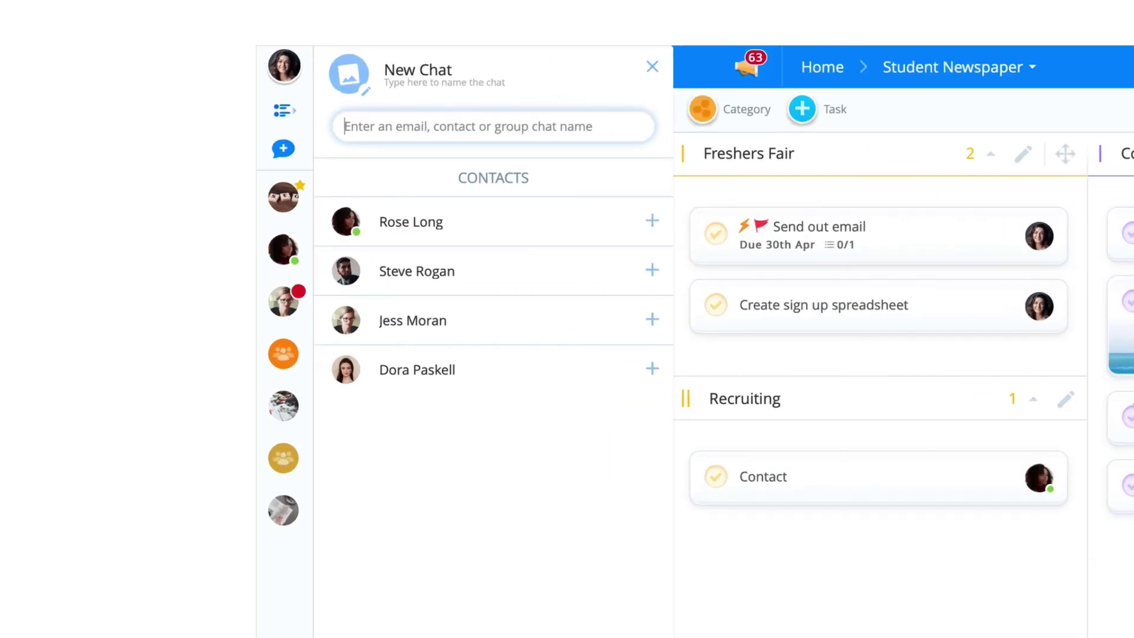
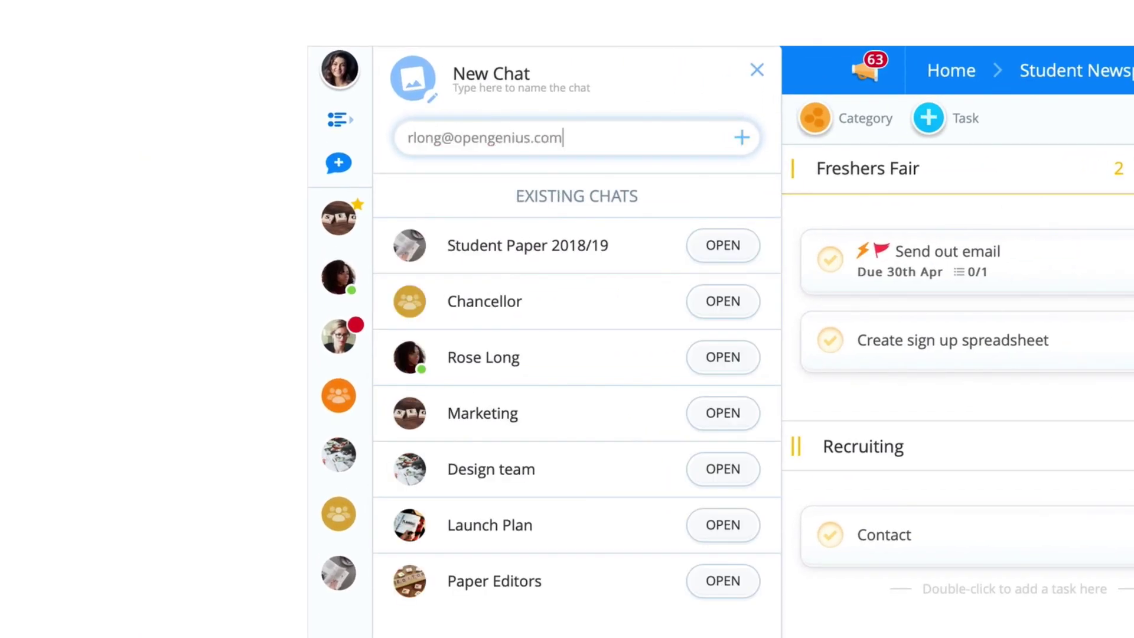
key("Return")
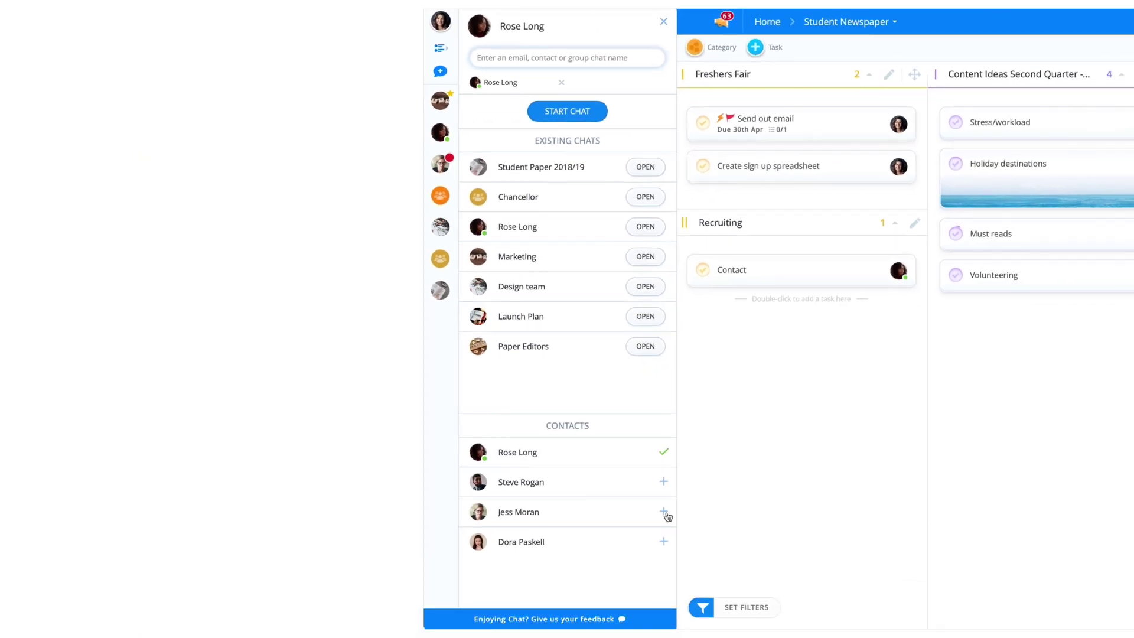
left_click(664, 513)
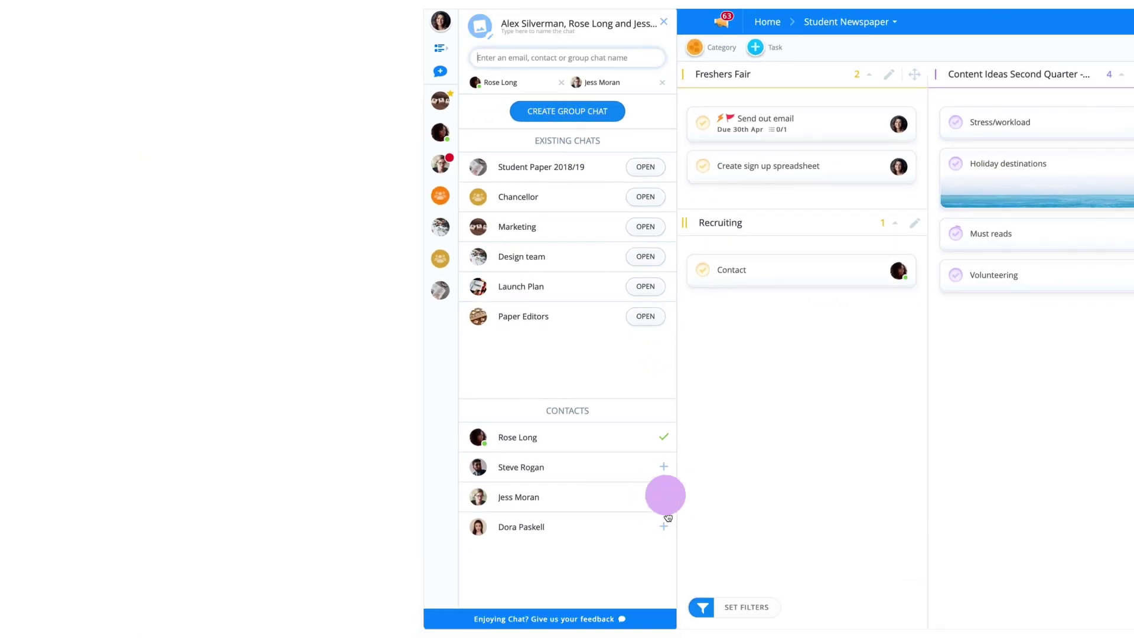
Name the chat 'Paper Editors' and set the cropped Scrabble-tile photo as its image.
left_click(542, 24)
type("Paper Editors")
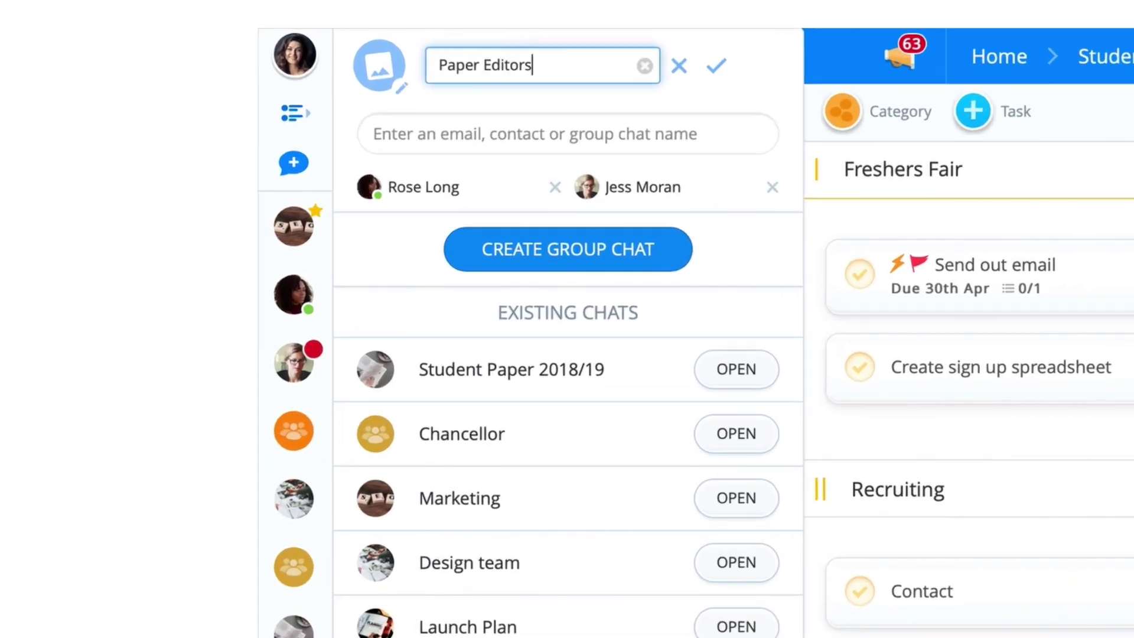
left_click(716, 66)
left_click_drag(649, 315, 704, 376)
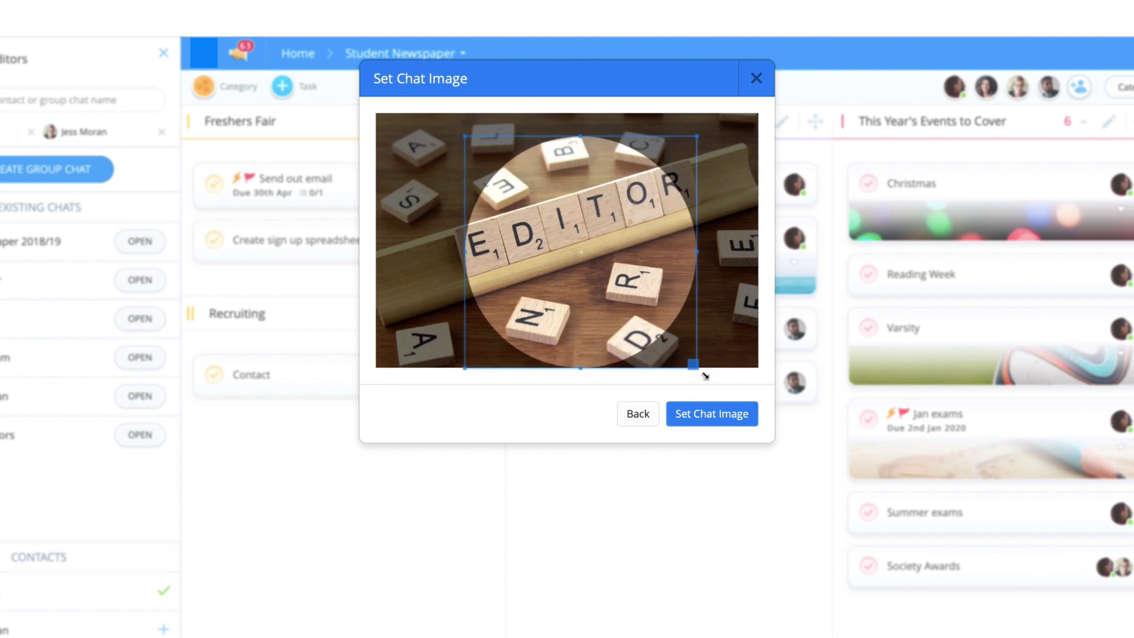
left_click_drag(469, 137, 408, 74)
left_click(735, 413)
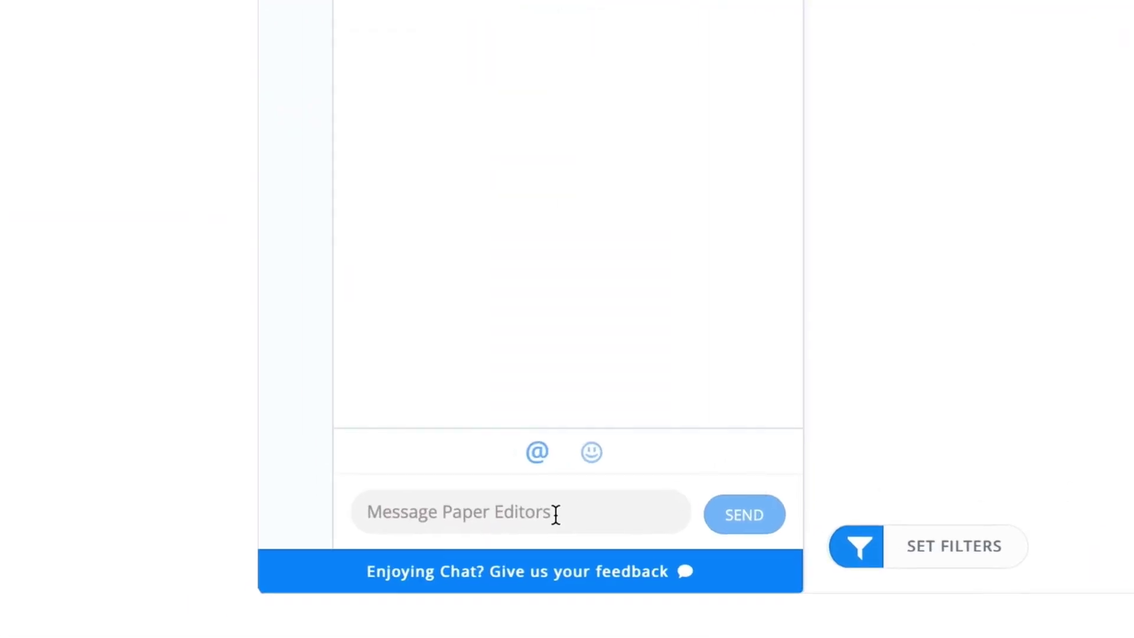
type("@")
left_click(493, 477)
type("Do we have those ph")
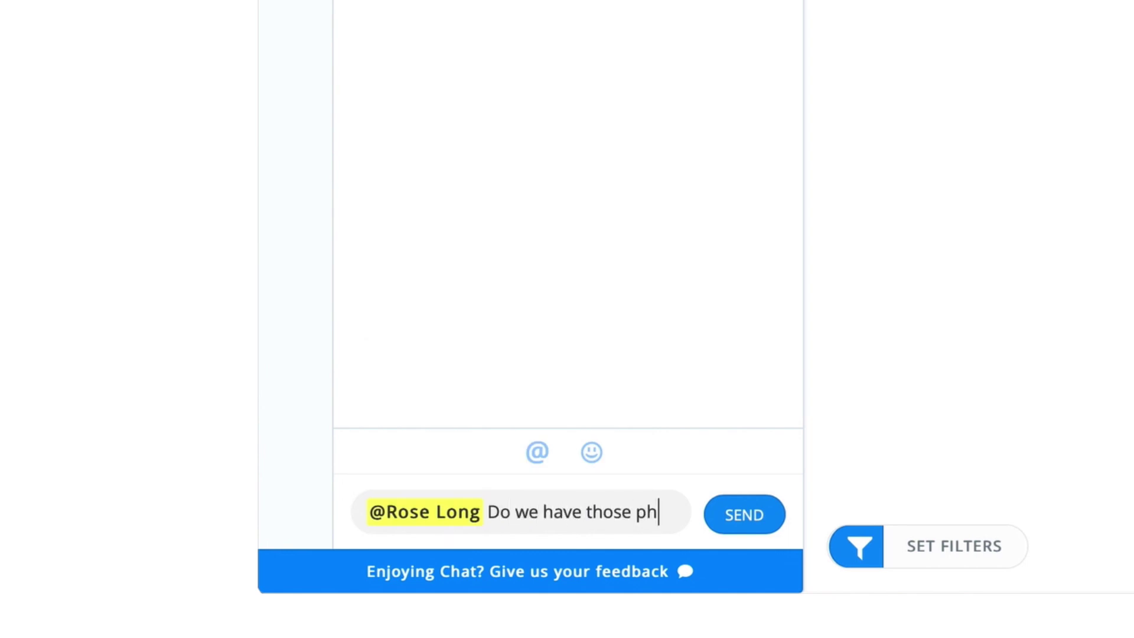
type("otos of the Chancellor yet?")
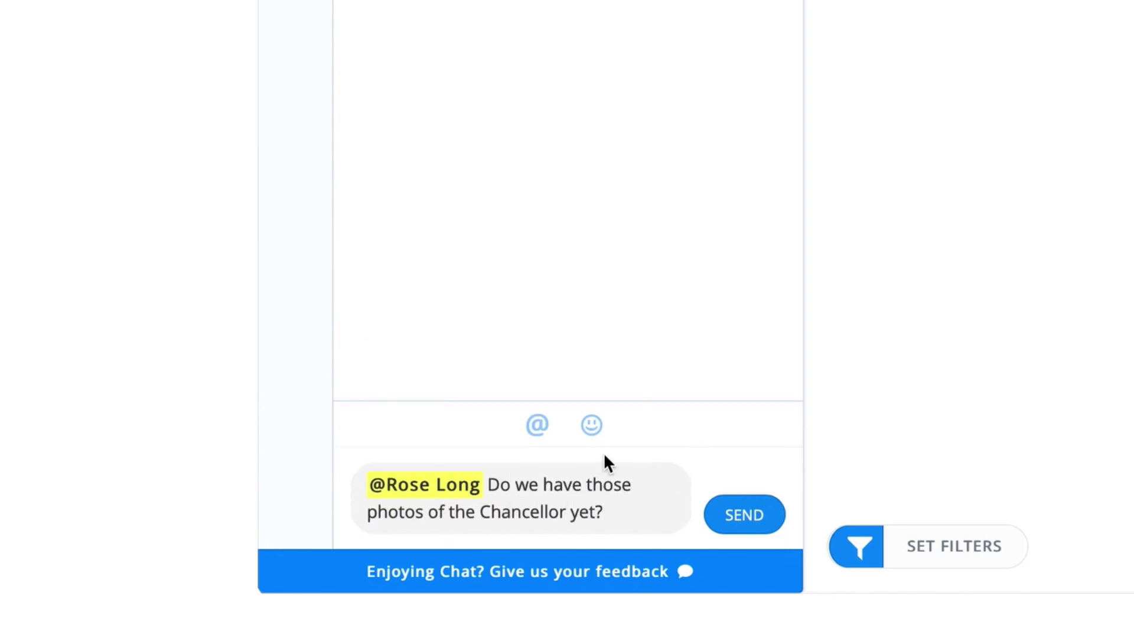
left_click(591, 426)
left_click(433, 36)
left_click(664, 592)
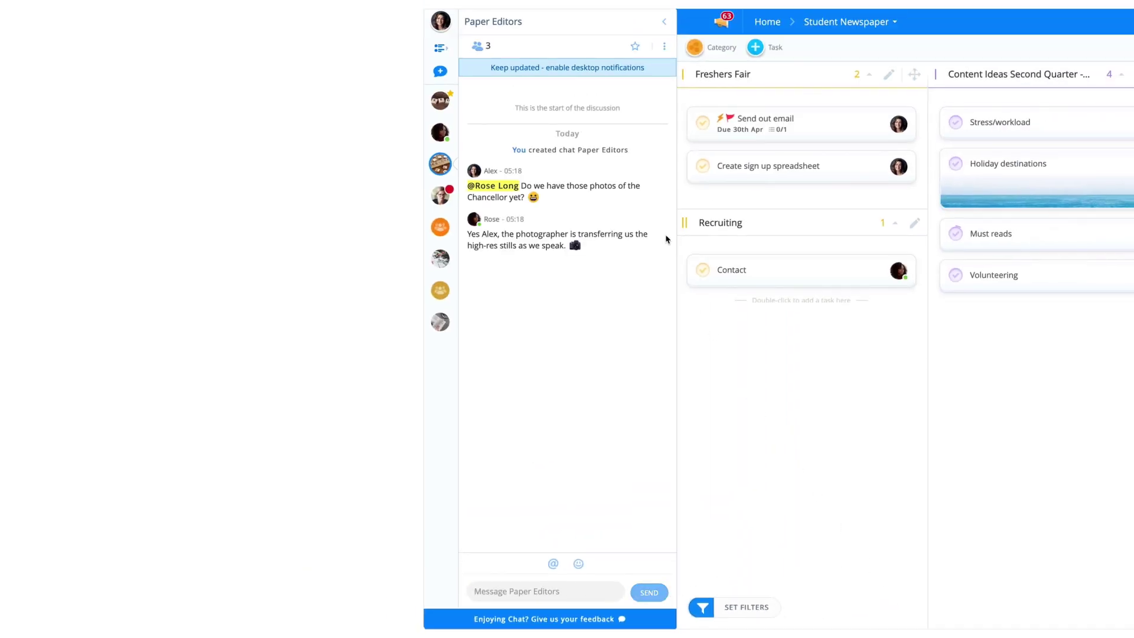
left_click(661, 214)
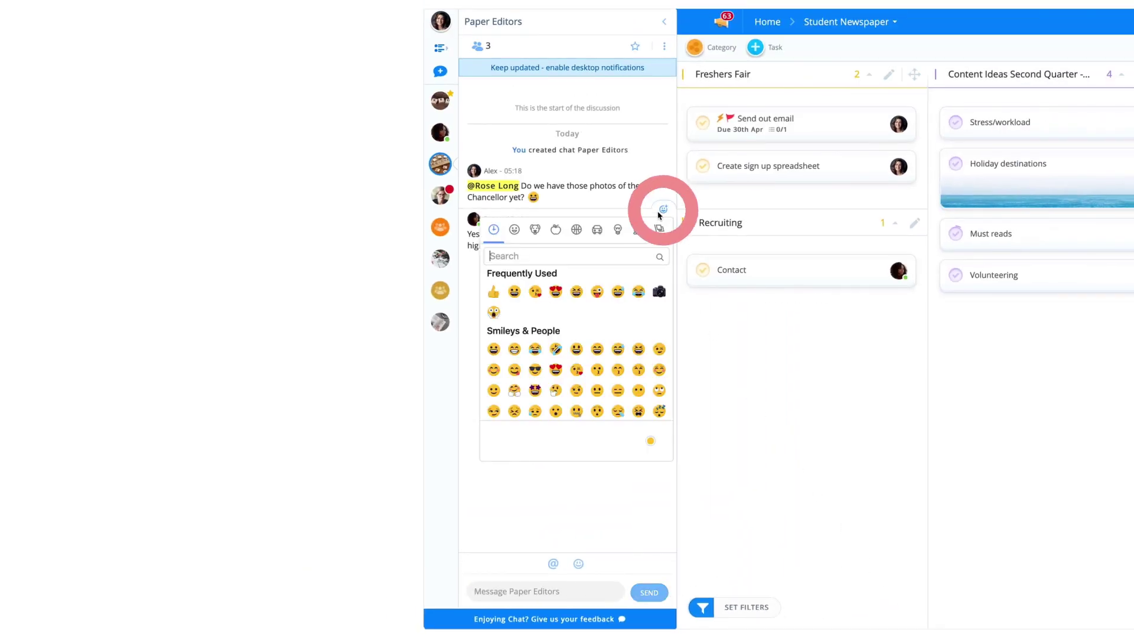
left_click(493, 293)
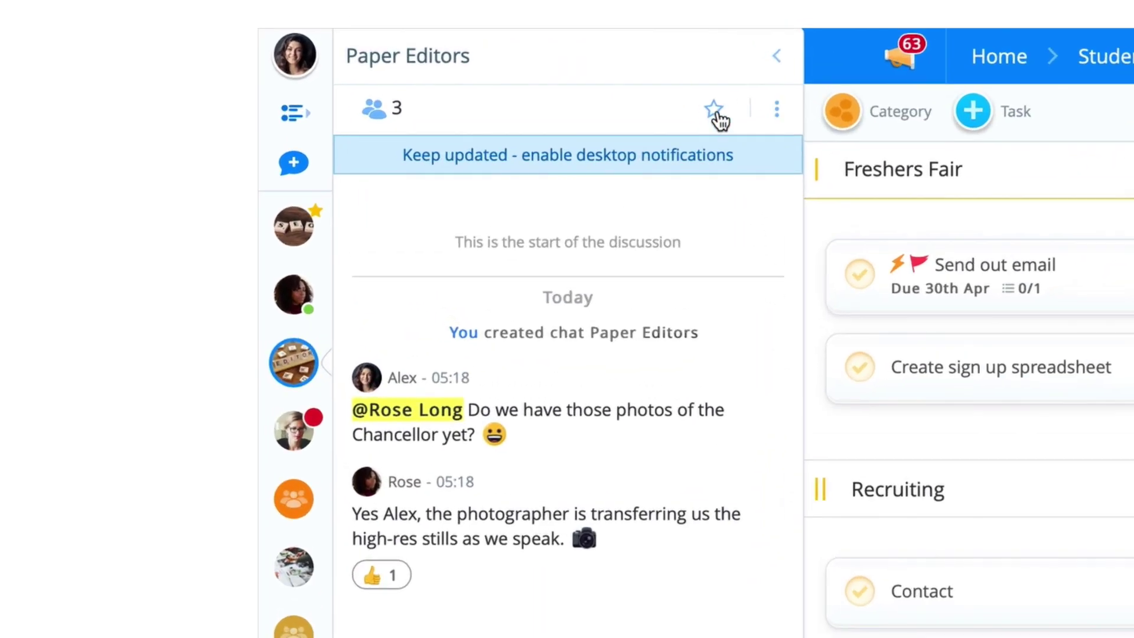
left_click(713, 110)
left_click(294, 371)
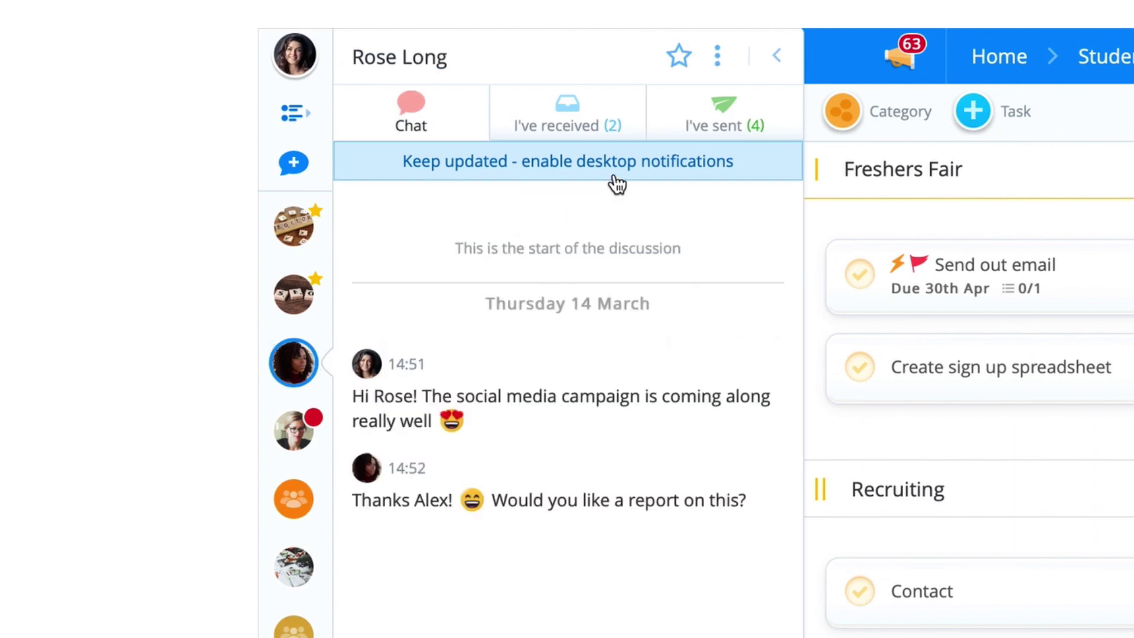
left_click(677, 58)
left_click(717, 58)
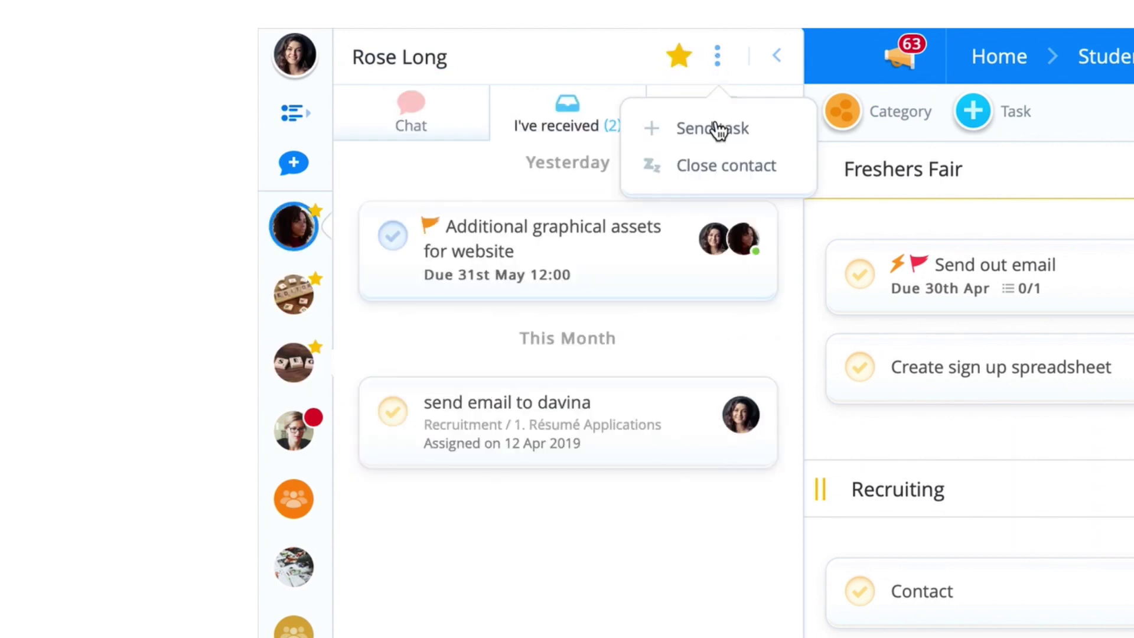
left_click(716, 128)
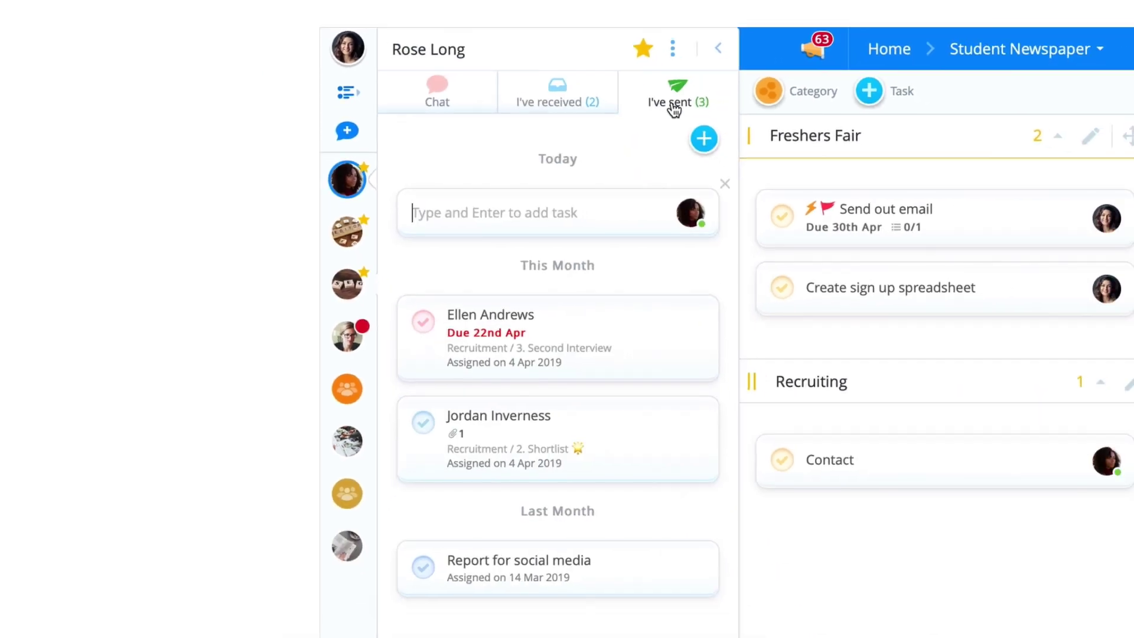
type("Pho")
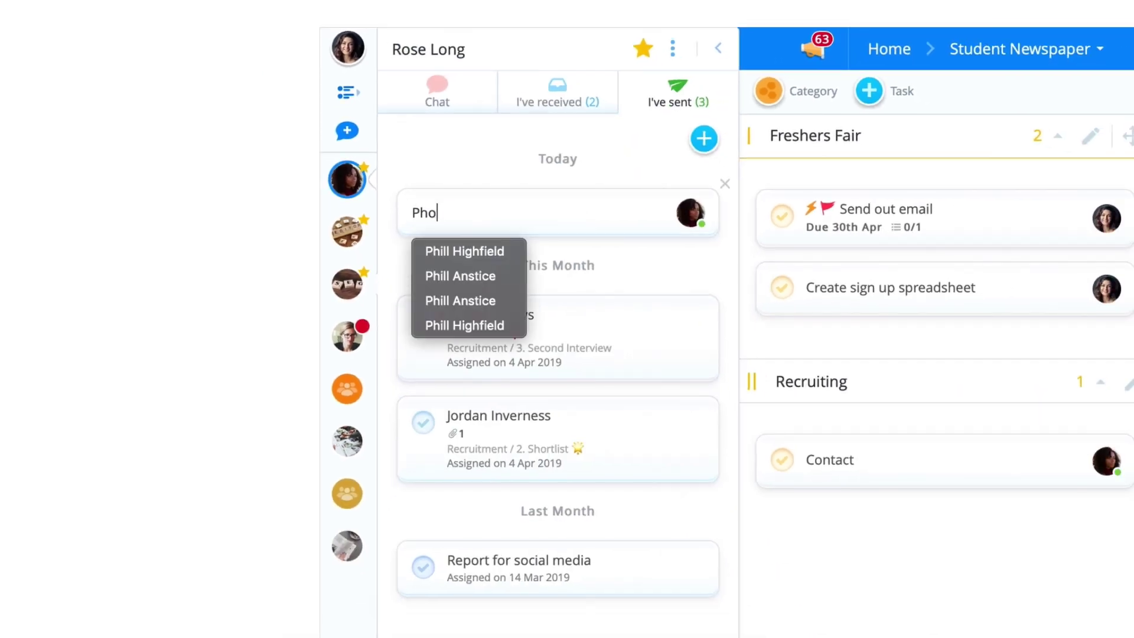
type("tography")
key("Return")
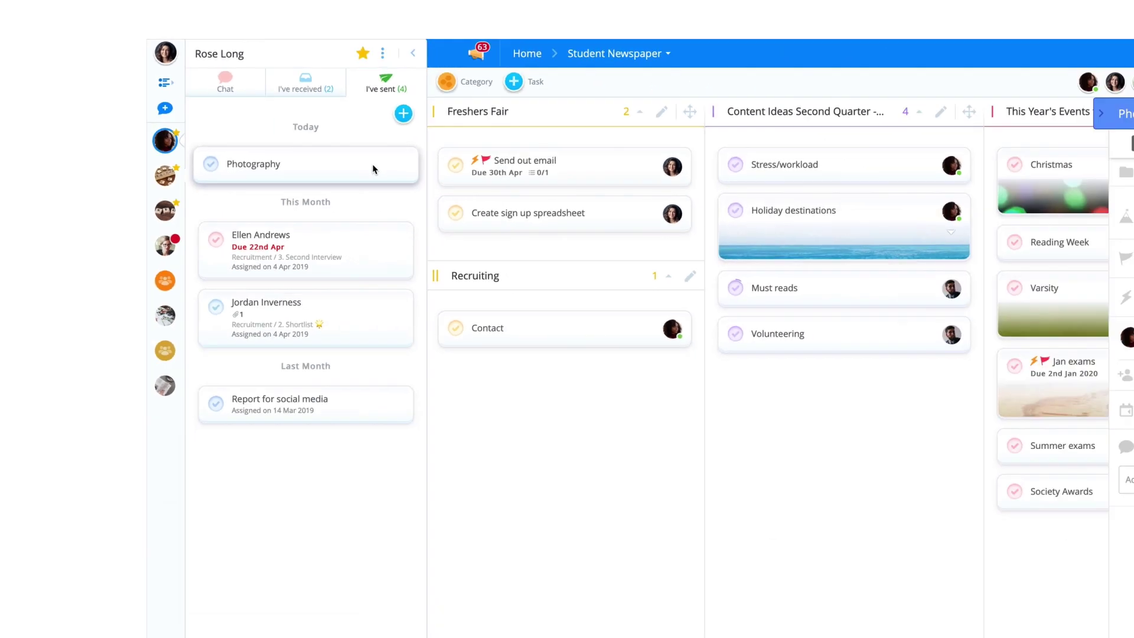
File the Photography task under Student Newspaper, category New Chancellor, and confirm it under sent tasks.
left_click(660, 215)
left_click(885, 150)
left_click(913, 168)
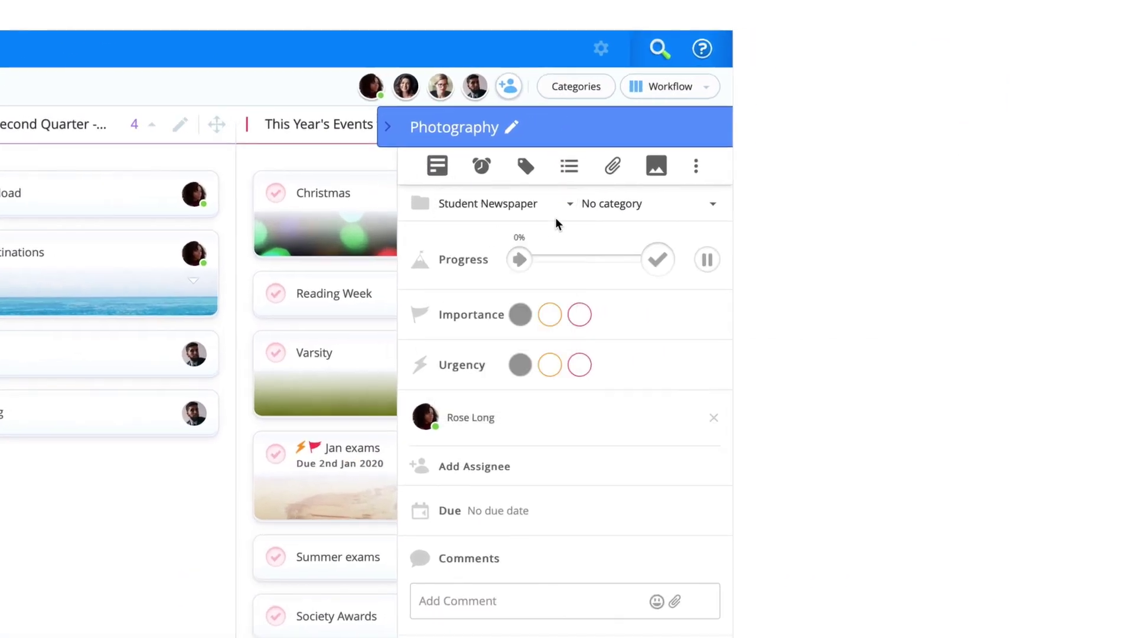
left_click(981, 151)
scroll(993, 226, "down", 2)
left_click(631, 329)
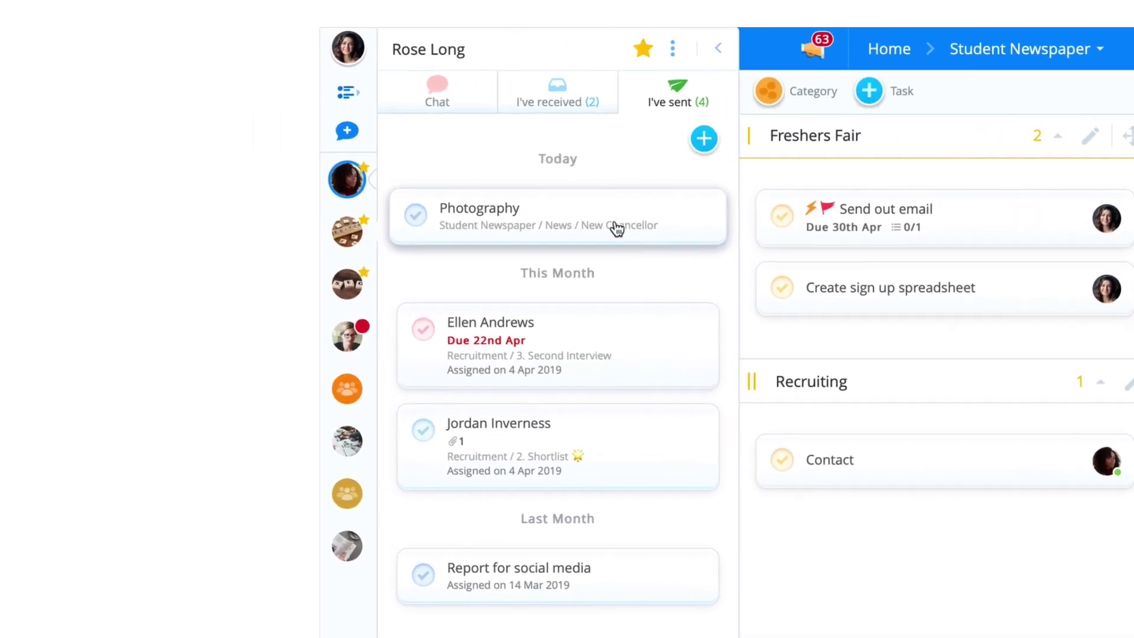
left_click(560, 111)
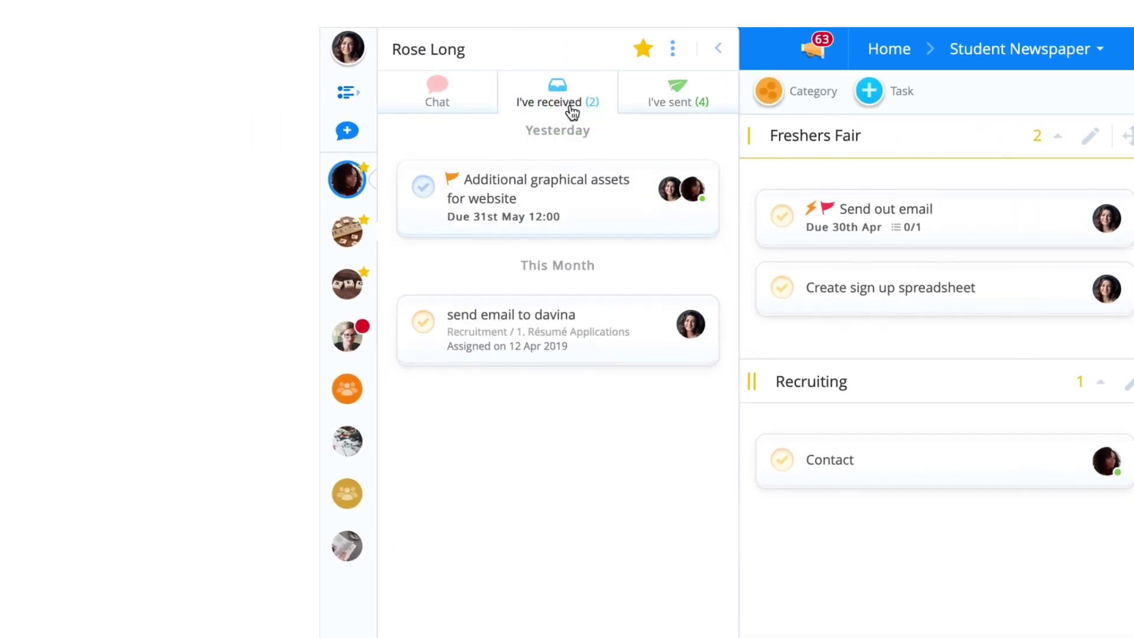
left_click(673, 108)
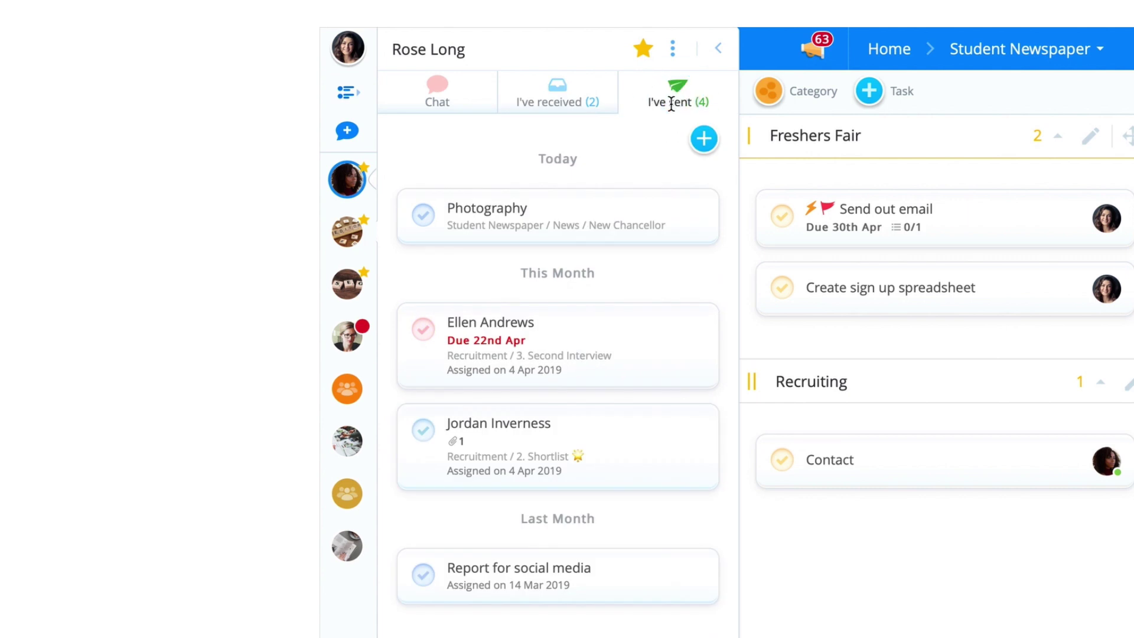